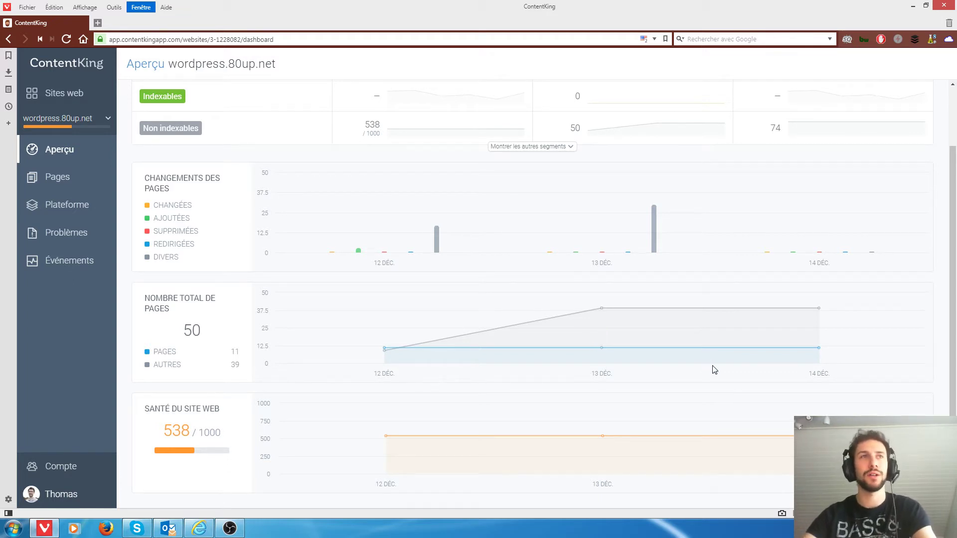
Expand the segment table in the site overview to show the other segments.
mouse_move(707, 366)
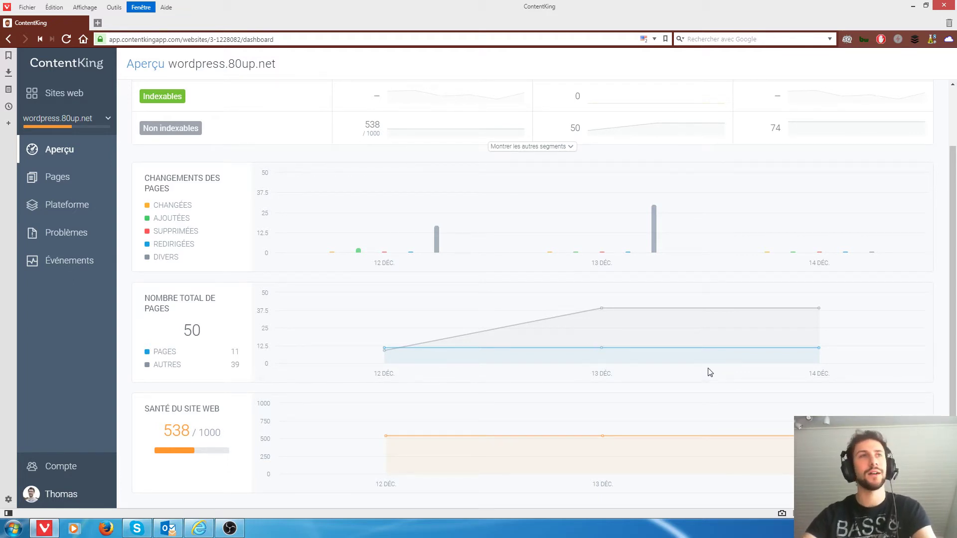
mouse_move(547, 409)
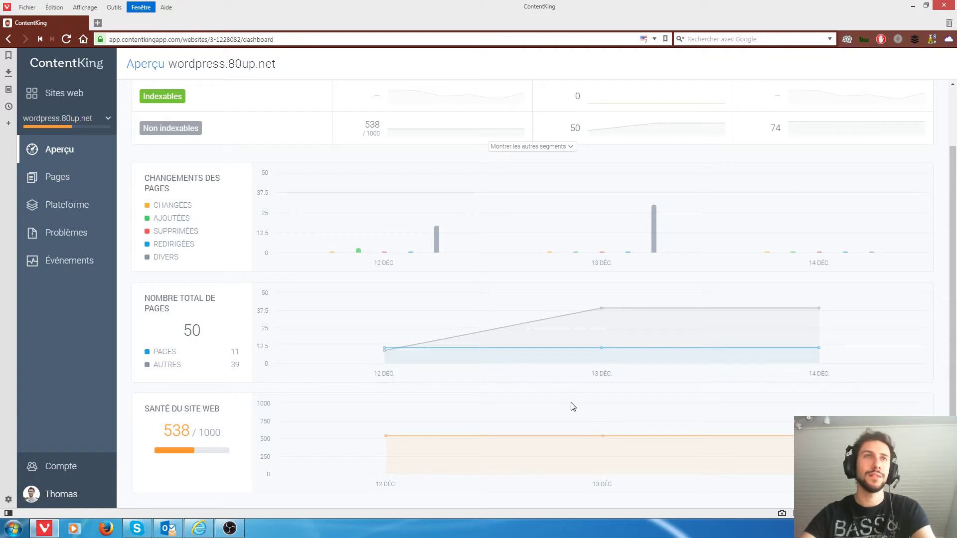
scroll(616, 393, "up", 2)
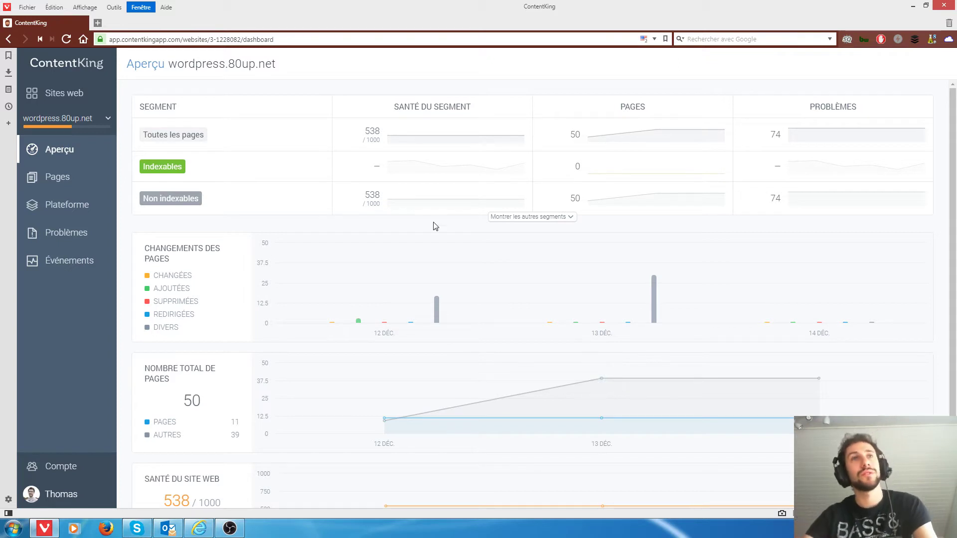
left_click(517, 218)
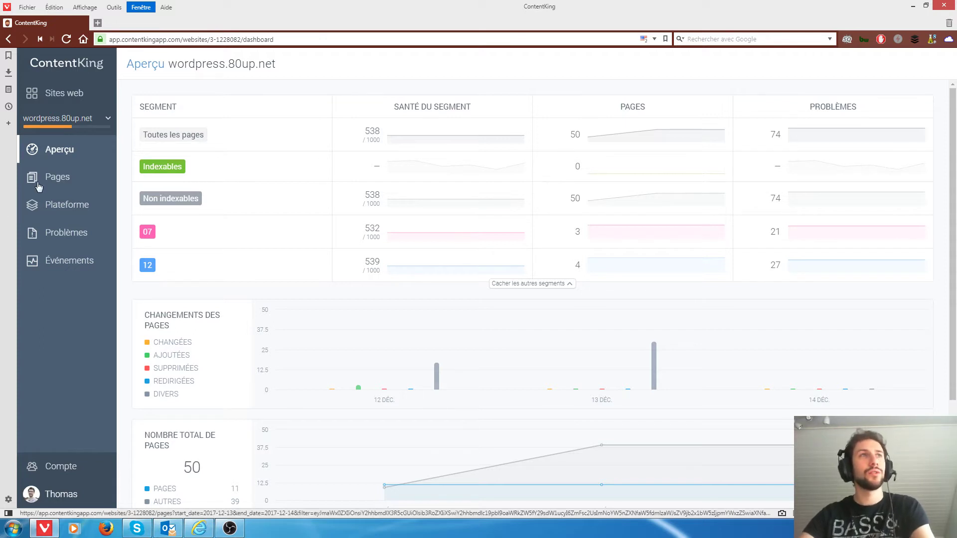
Open the site's page list and remove the change history filter to list all pages.
left_click(56, 181)
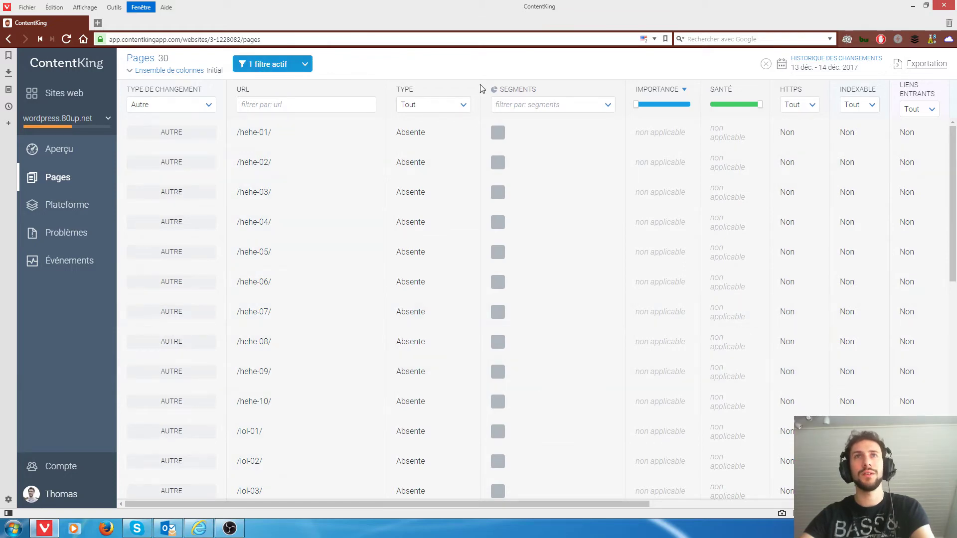
left_click(767, 64)
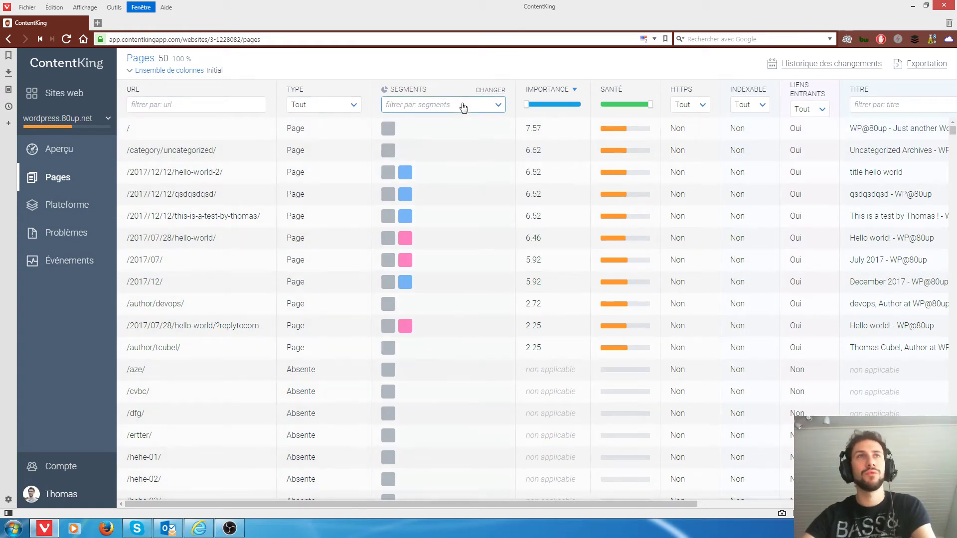
Look at the options of the HTTPS and segment filters in the page list without applying any.
left_click(698, 104)
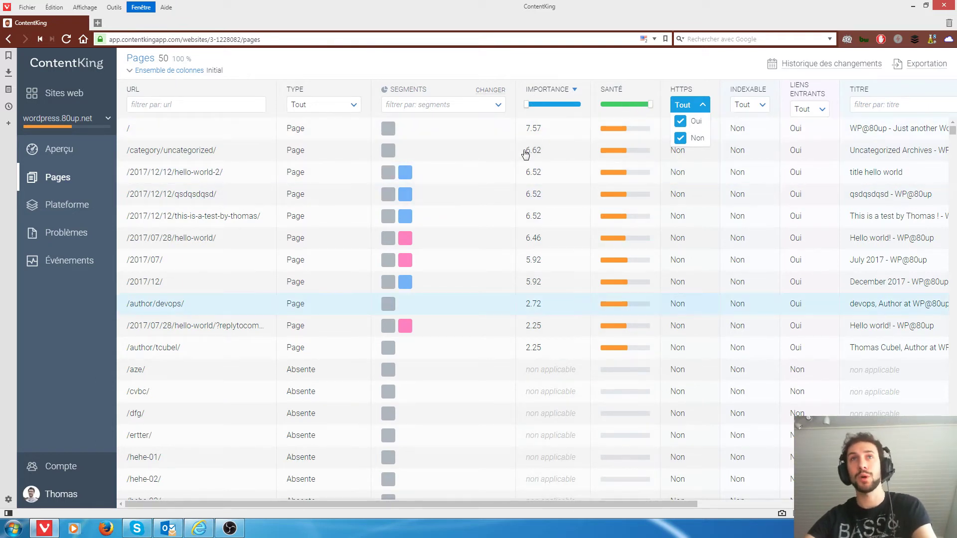
left_click(494, 105)
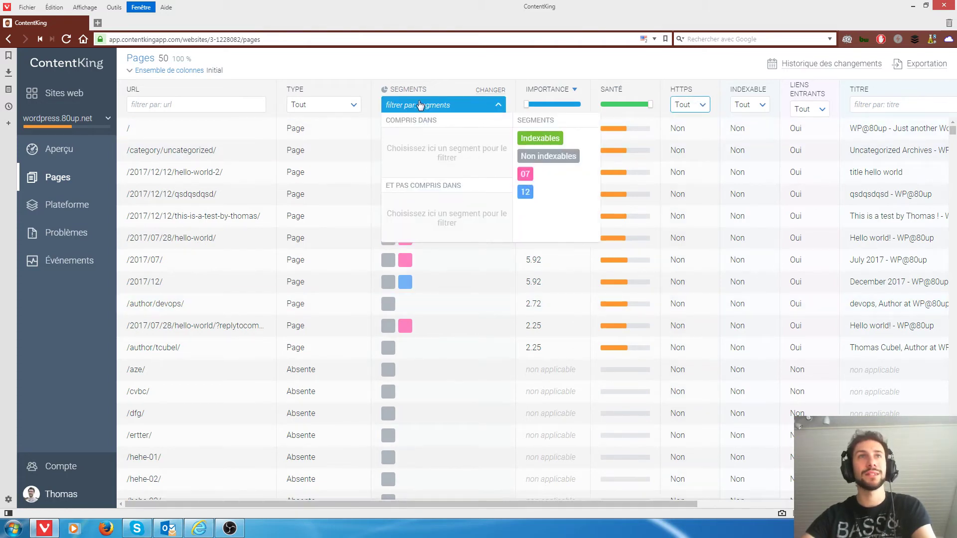
mouse_move(542, 141)
left_mouse_down()
mouse_move(430, 150)
mouse_move(446, 200)
mouse_move(437, 161)
mouse_move(536, 141)
left_mouse_up()
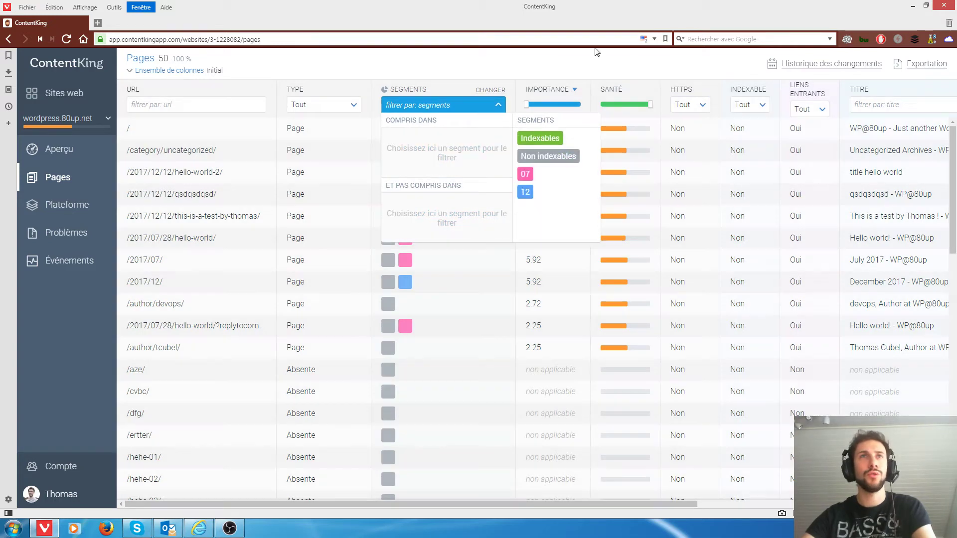
left_click(516, 82)
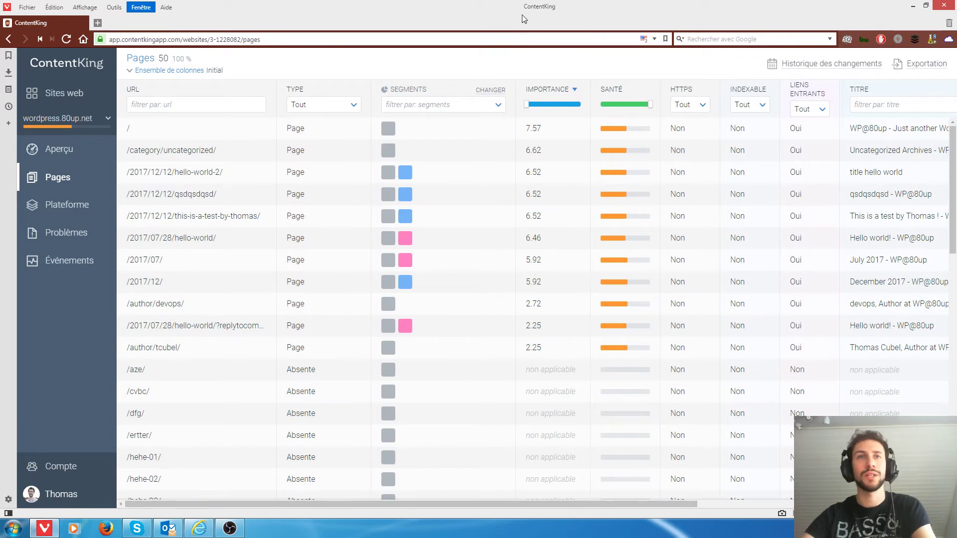
left_click_drag(460, 505, 504, 502)
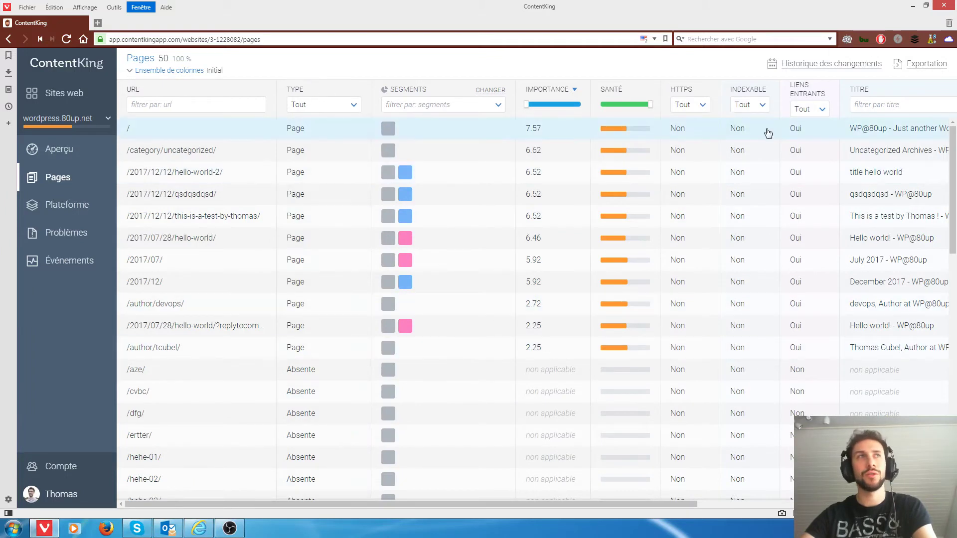
Switch the page list to the Réseaux sociaux column set, look through its columns, and return to the Initial set.
left_click(142, 71)
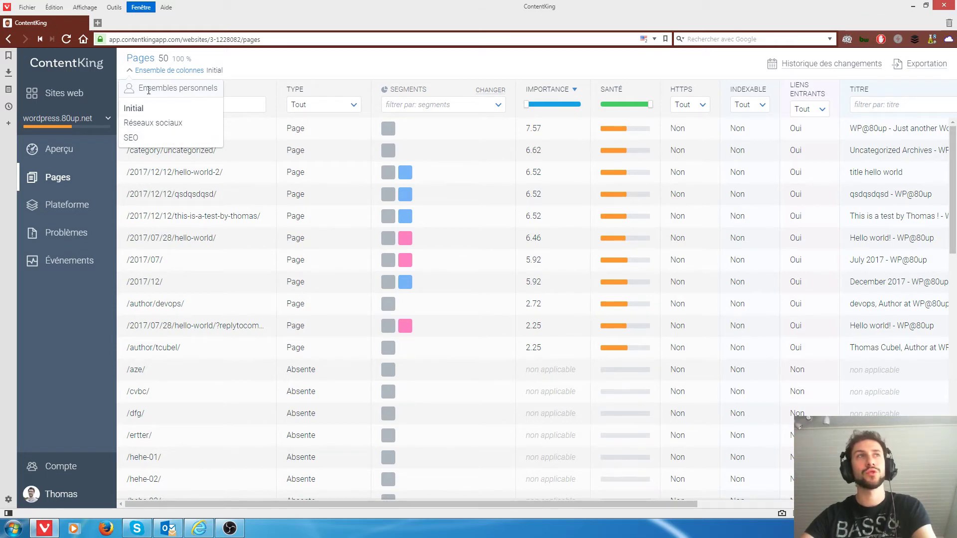
left_click(151, 127)
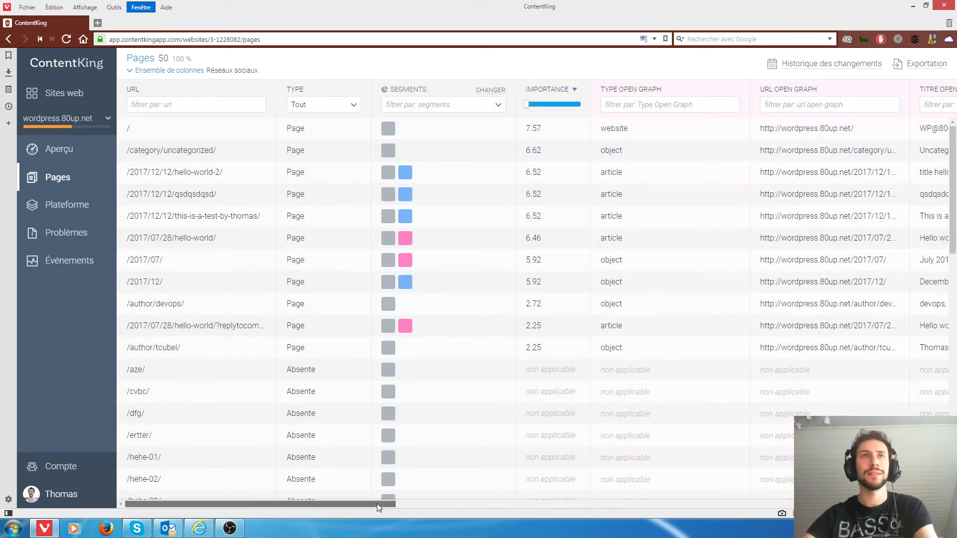
left_click_drag(377, 503, 869, 502)
left_click_drag(690, 523, 467, 513)
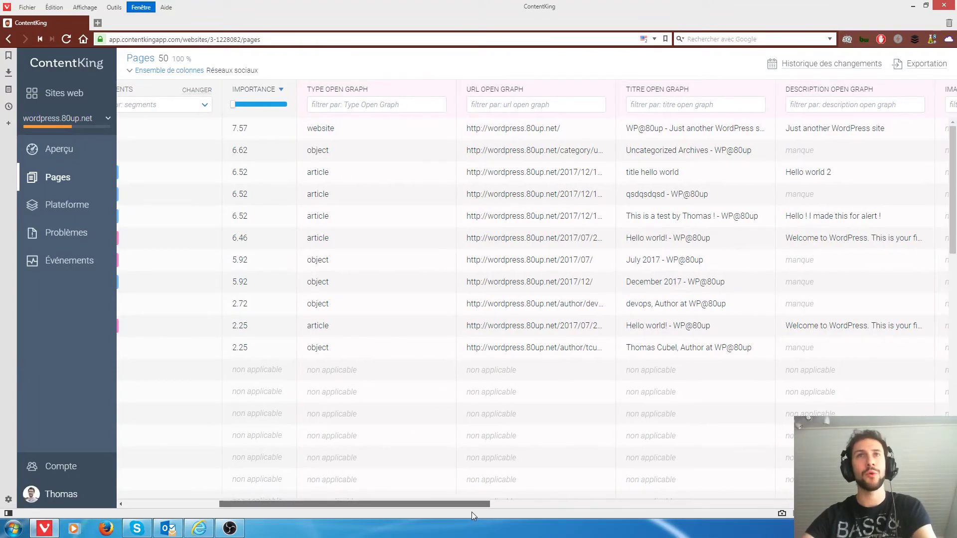
left_click(760, 506)
left_click(760, 506)
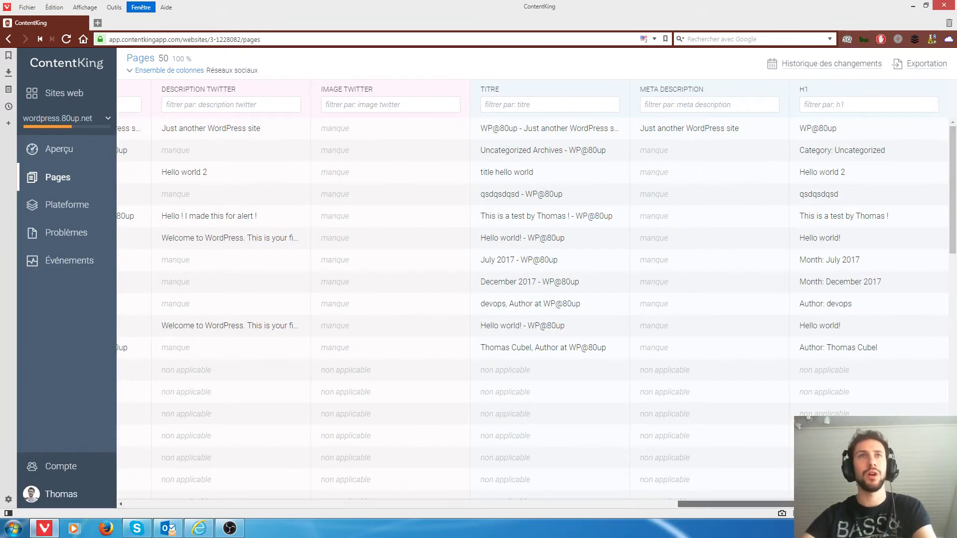
left_click_drag(907, 504, 352, 483)
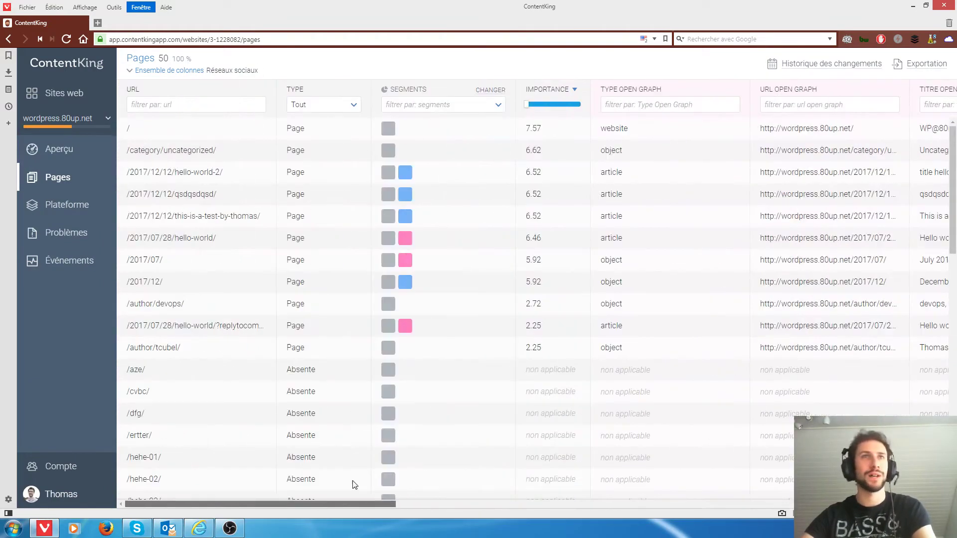
left_click(172, 70)
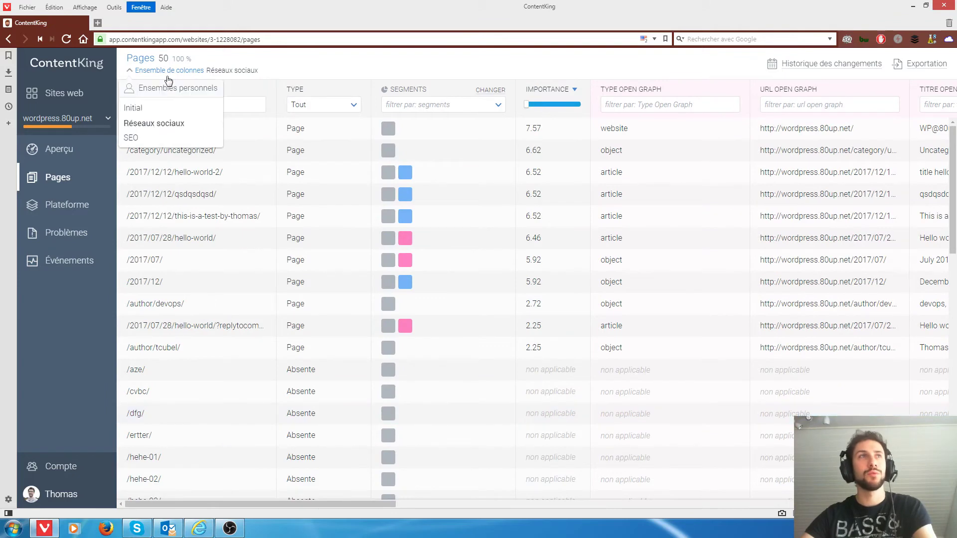
left_click(148, 107)
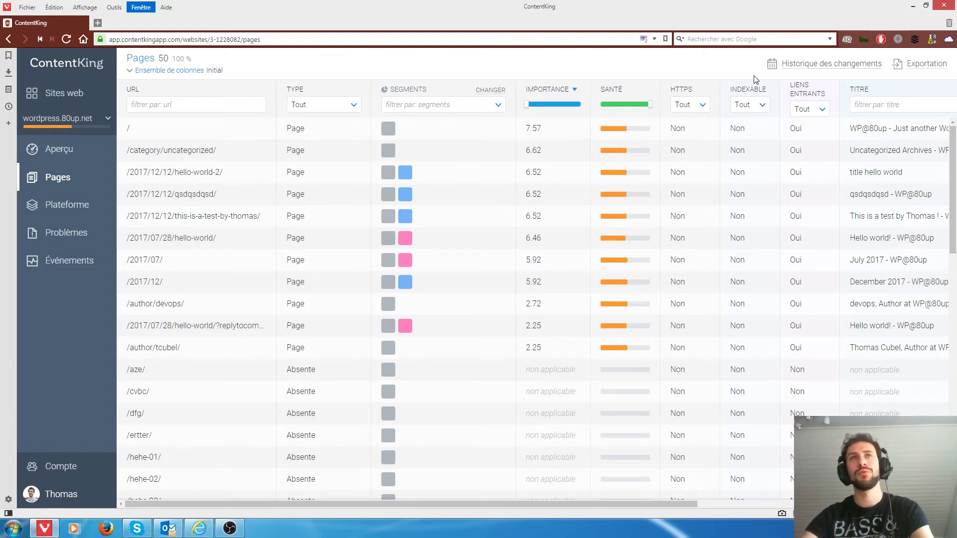
Show the change history in the page list, look at the change type filter options, and close the history.
left_click(820, 65)
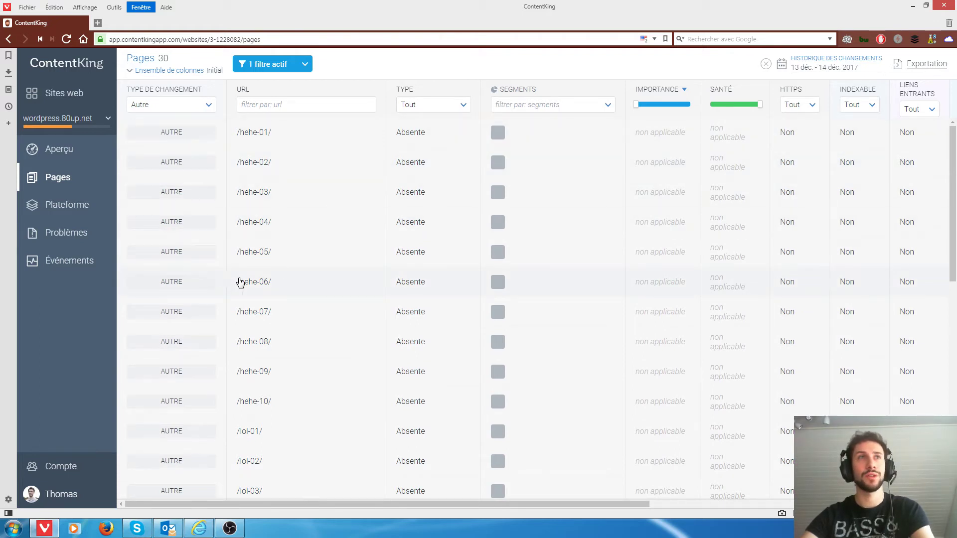
left_click(175, 105)
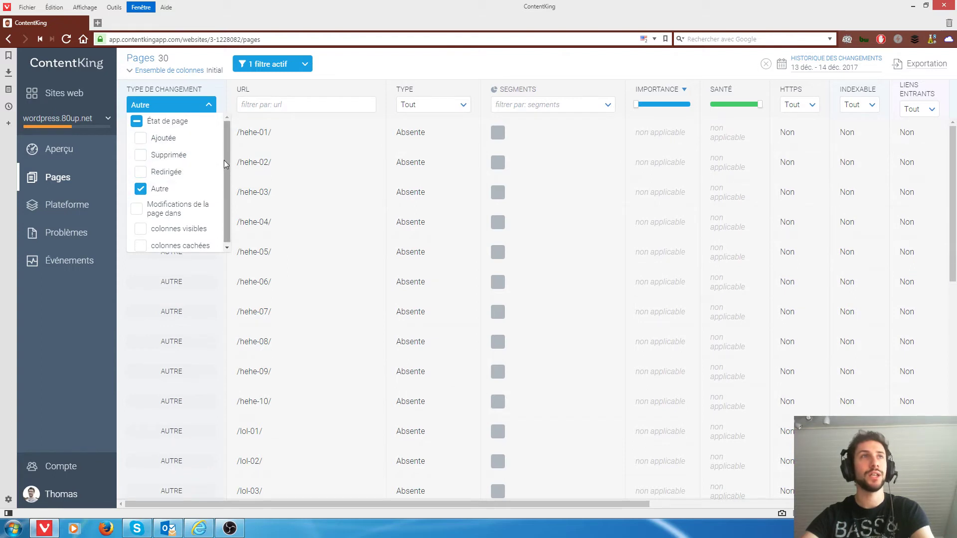
left_click_drag(223, 160, 224, 192)
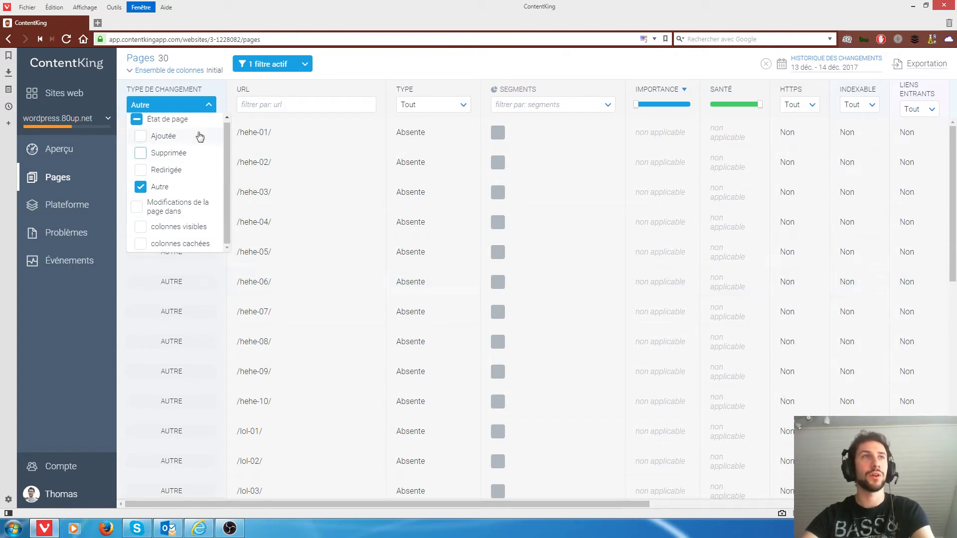
left_click(386, 70)
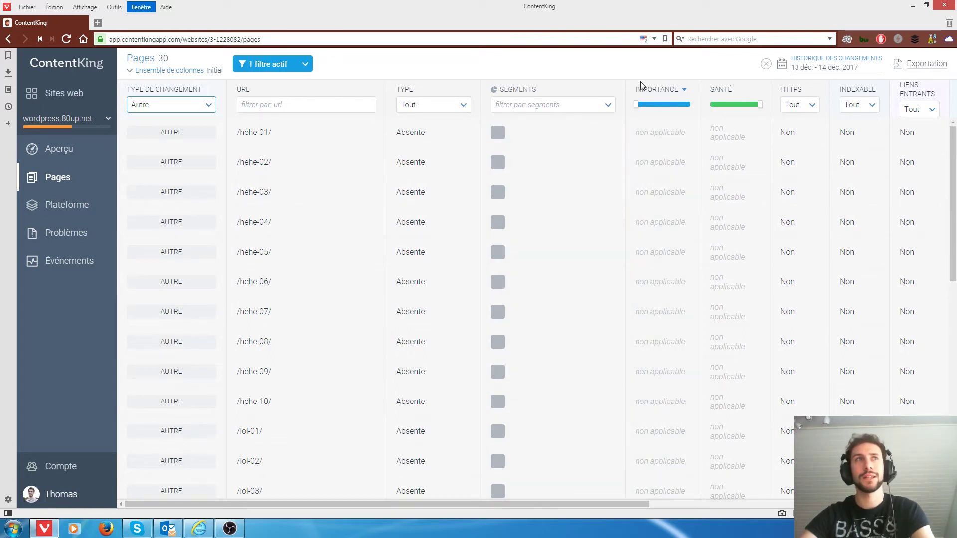
left_click(766, 64)
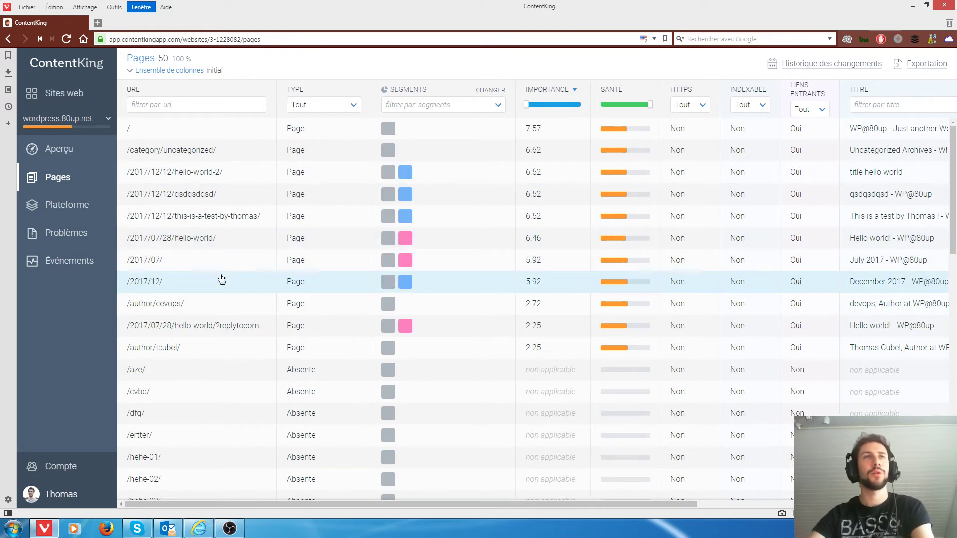
Open the details of the home page "/" and review its content, social media, indexability and relations data.
left_click(217, 129)
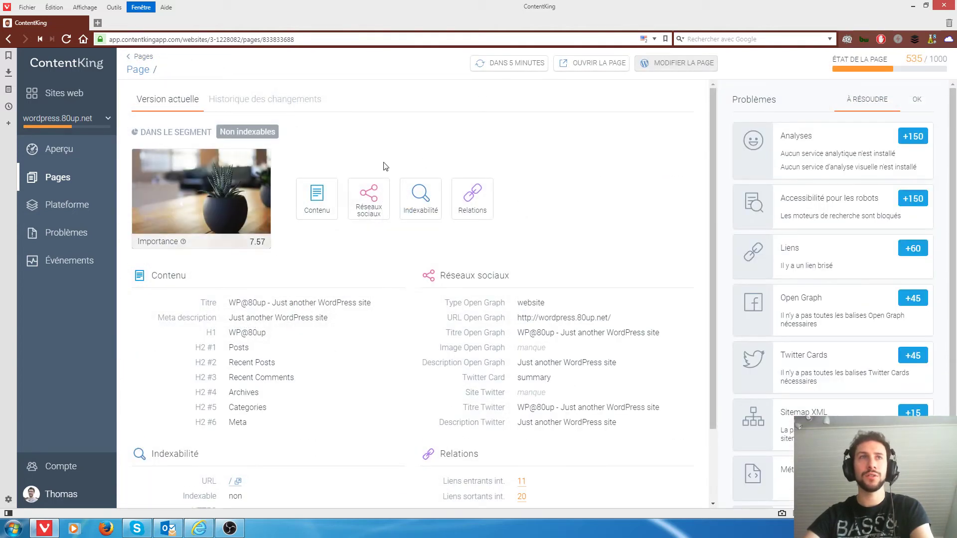
scroll(444, 335, "down", 1)
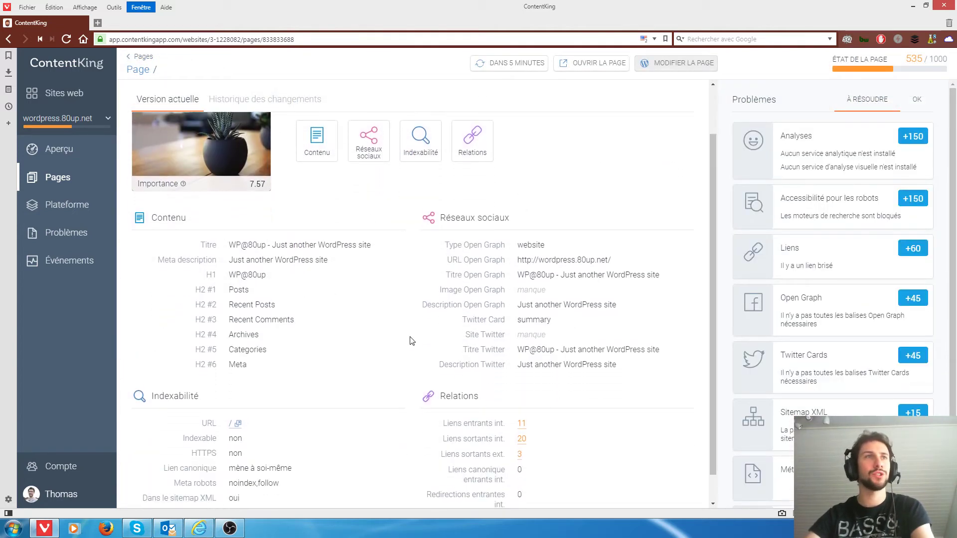
scroll(410, 335, "down", 1)
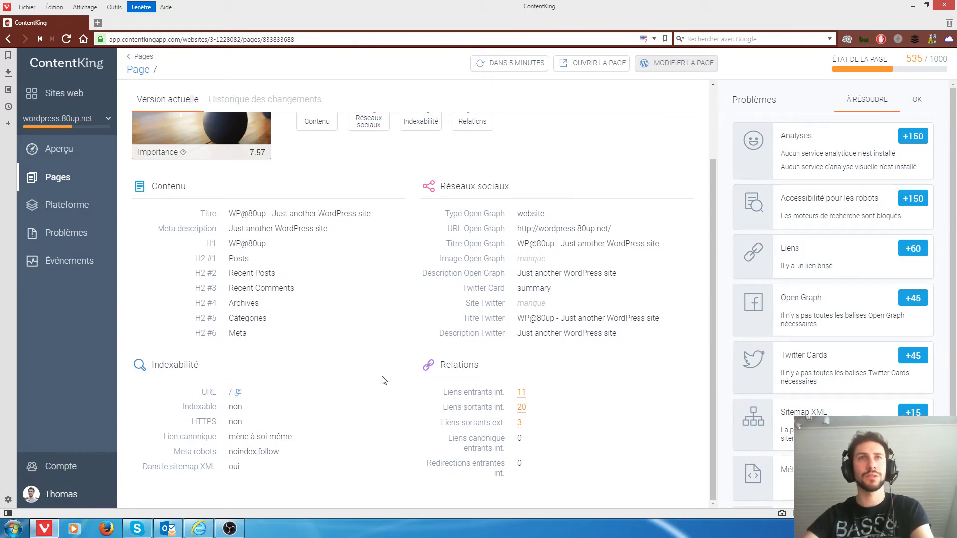
scroll(382, 382, "up", 2)
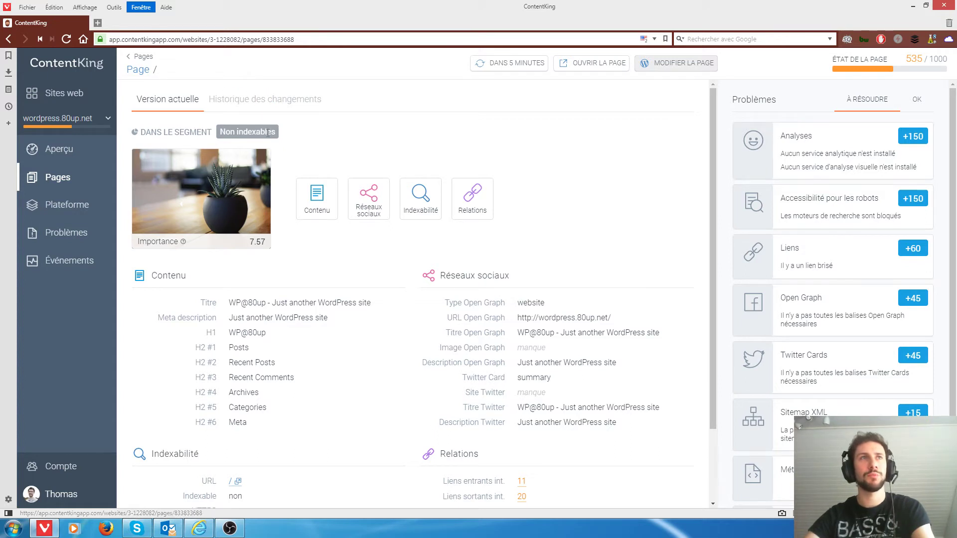
View the home page's change history and return to its current version.
left_click(243, 101)
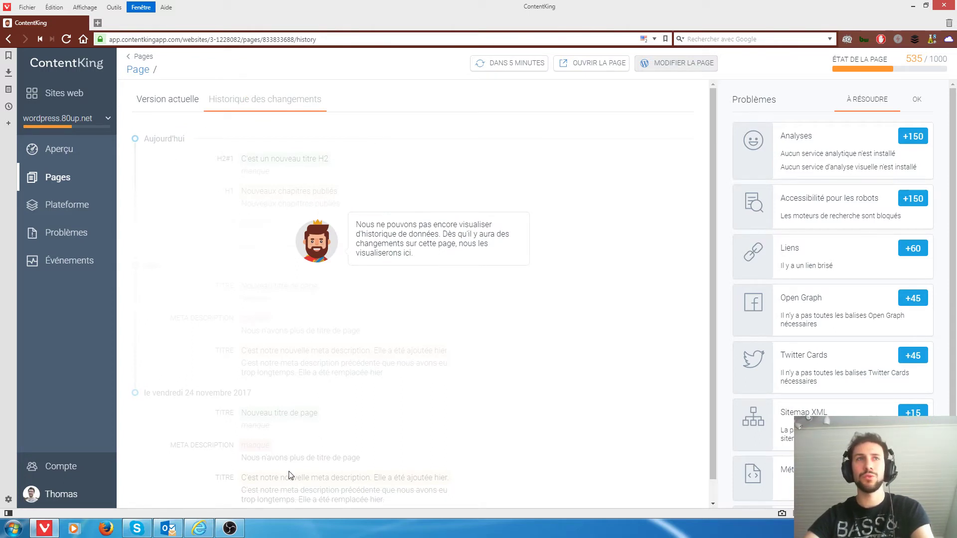
scroll(326, 432, "down", 1)
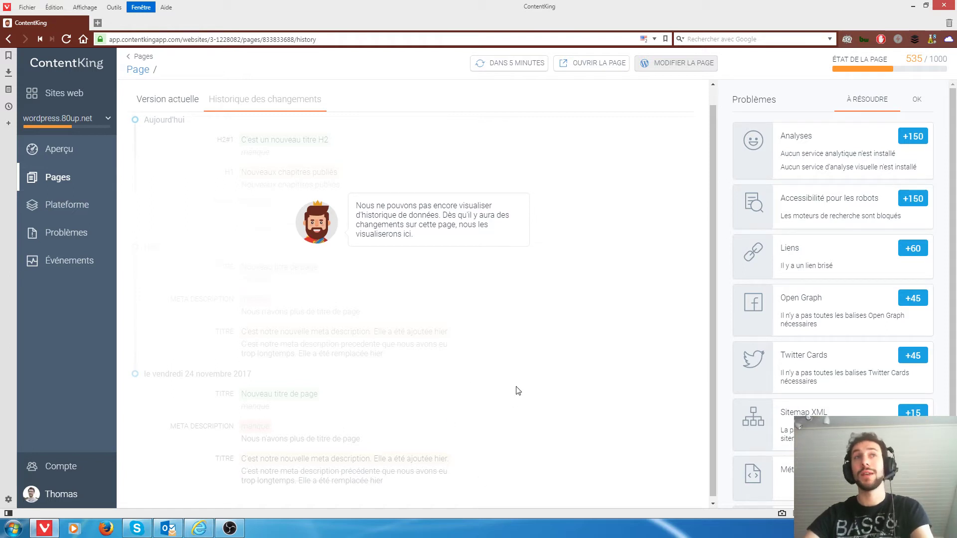
scroll(516, 390, "up", 1)
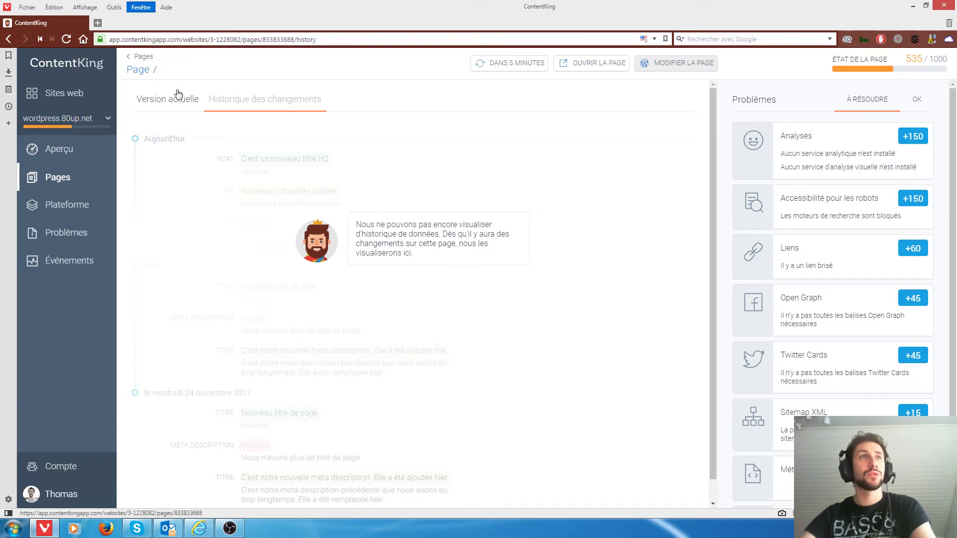
left_click(167, 101)
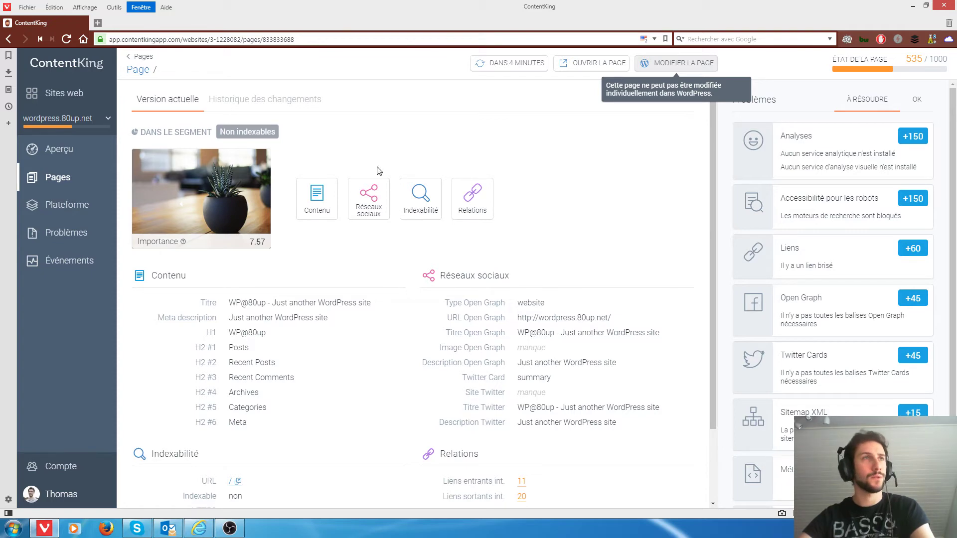
Open the robot accessibility issue from the site's problem list and list the pages where search engines are blocked.
left_click(61, 235)
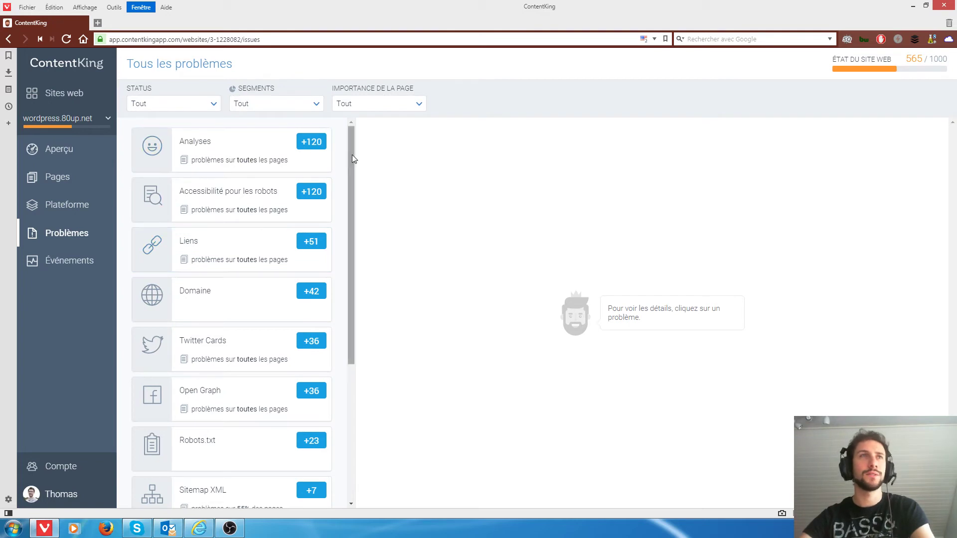
scroll(325, 357, "down", 5)
scroll(324, 357, "up", 5)
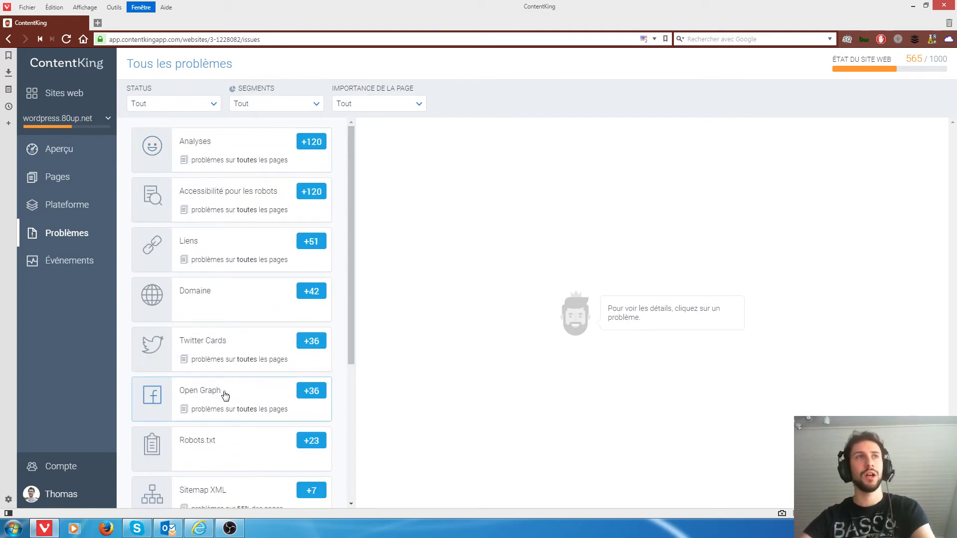
left_click(233, 194)
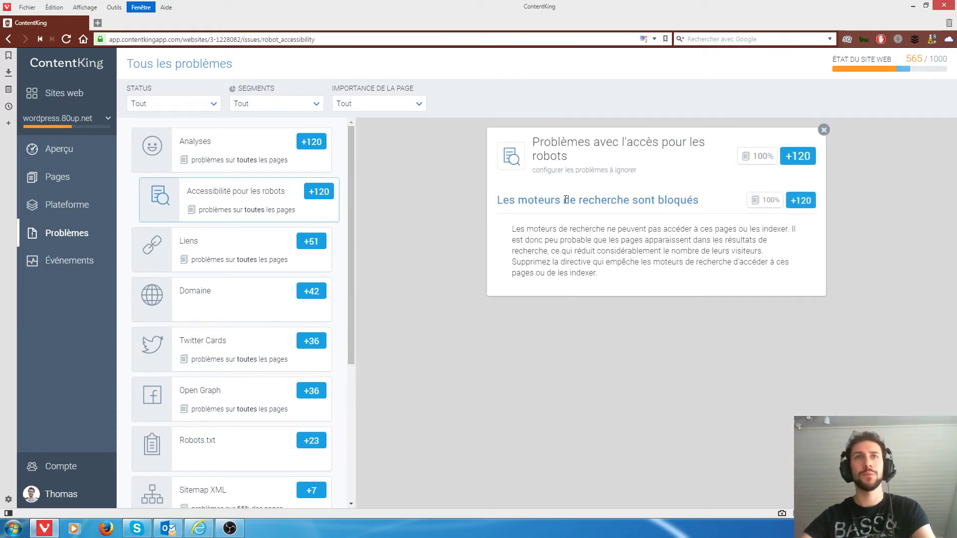
left_click(766, 208)
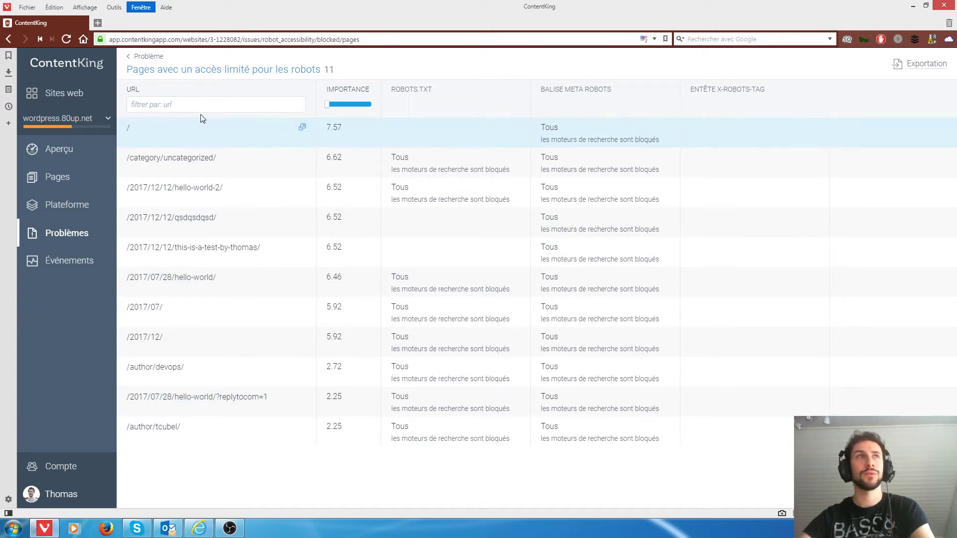
Return to the full problem list and review the canonical link issue category.
left_click(128, 56)
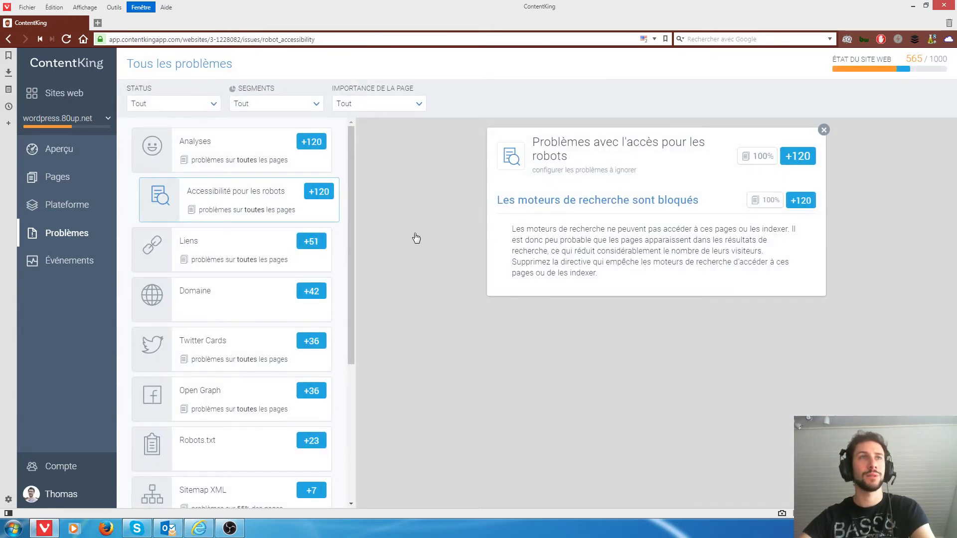
left_click_drag(350, 218, 364, 405)
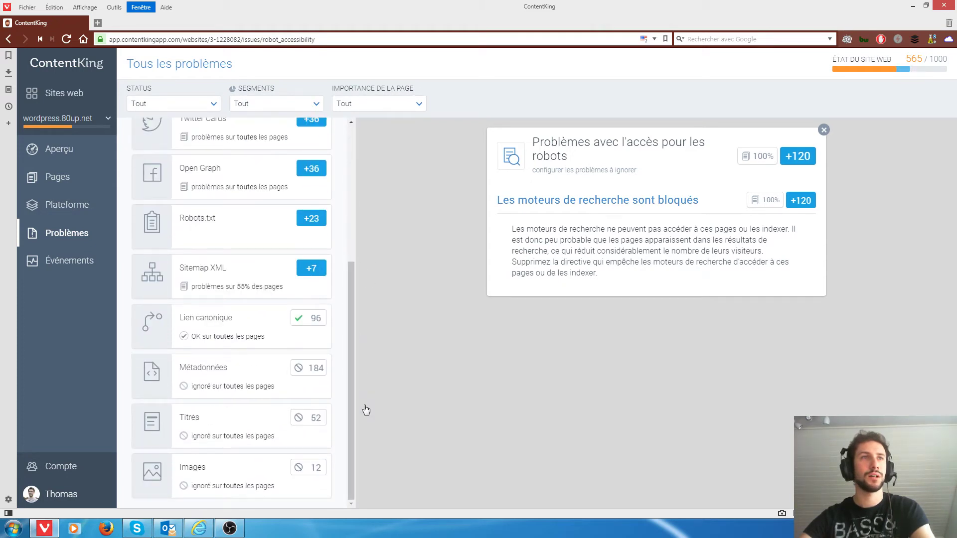
left_click(247, 331)
left_click_drag(350, 318, 340, 178)
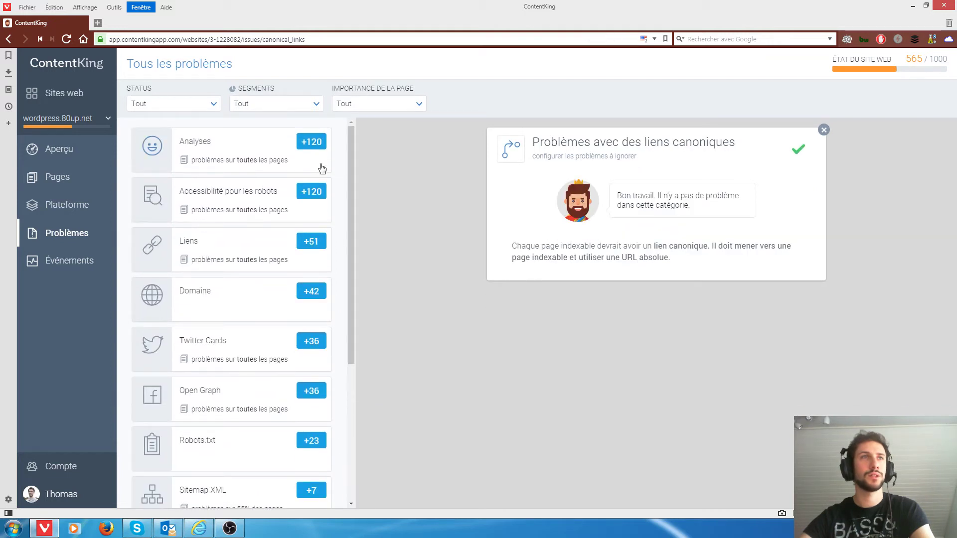
Open the analytics issues, list the pages not tracked by any analytics service, and return to the problem list.
left_click(252, 163)
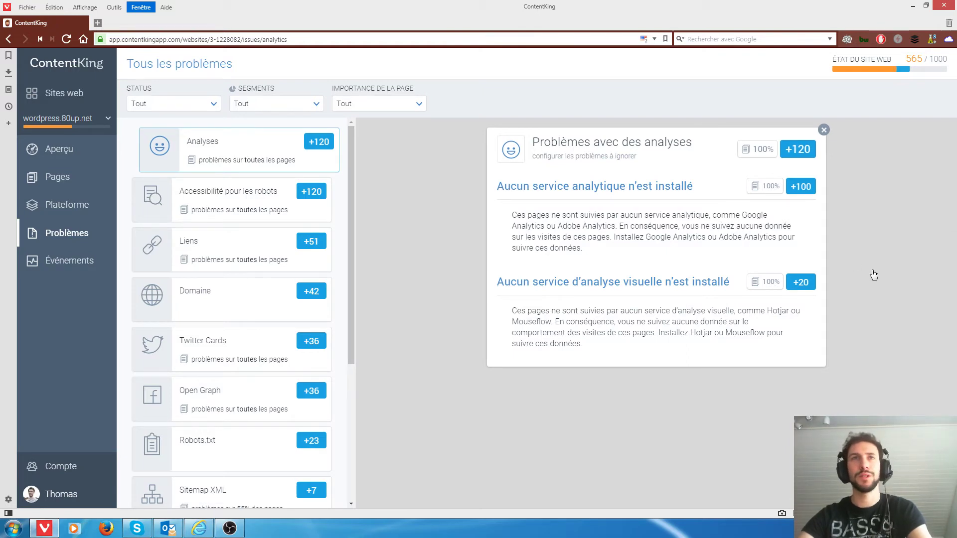
left_click(771, 190)
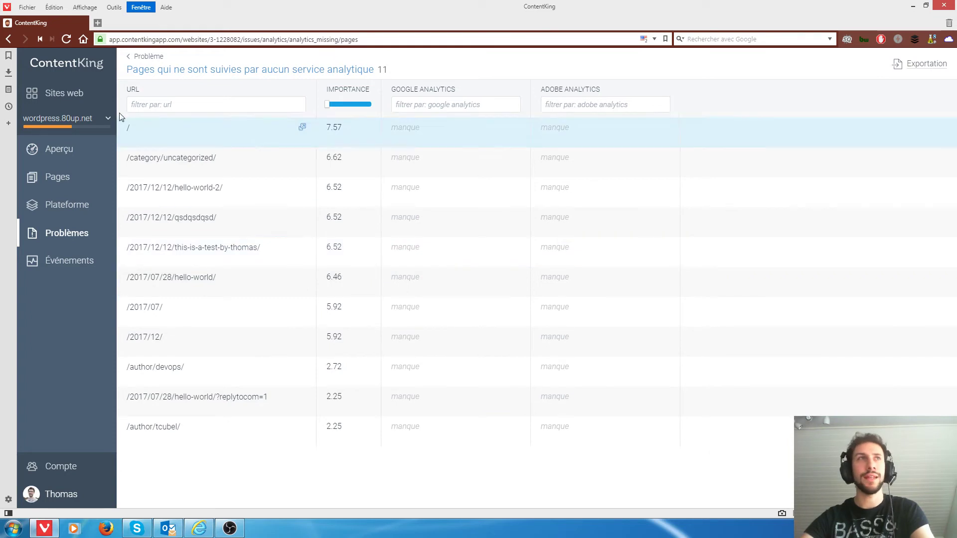
left_click(131, 57)
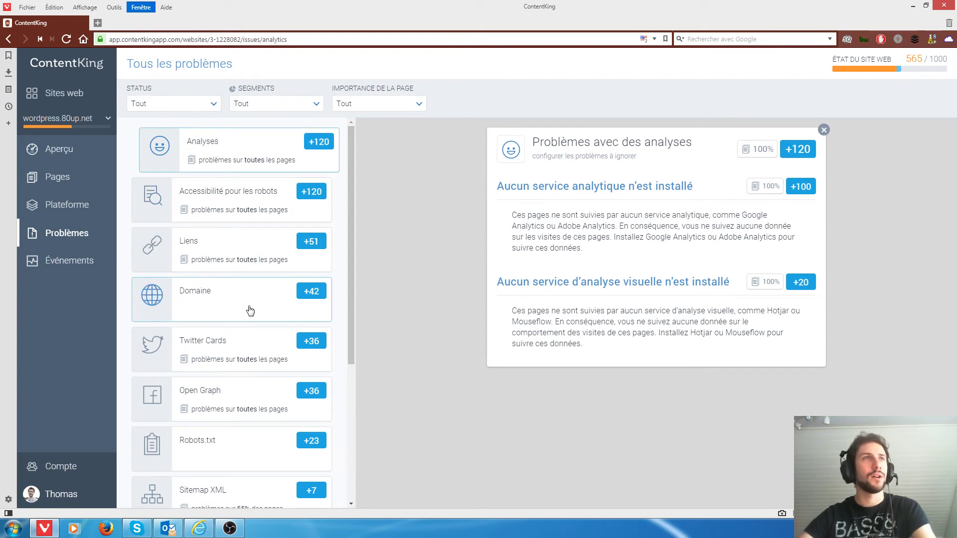
Review the site's platform data, its page list and its event log in turn.
left_click(73, 208)
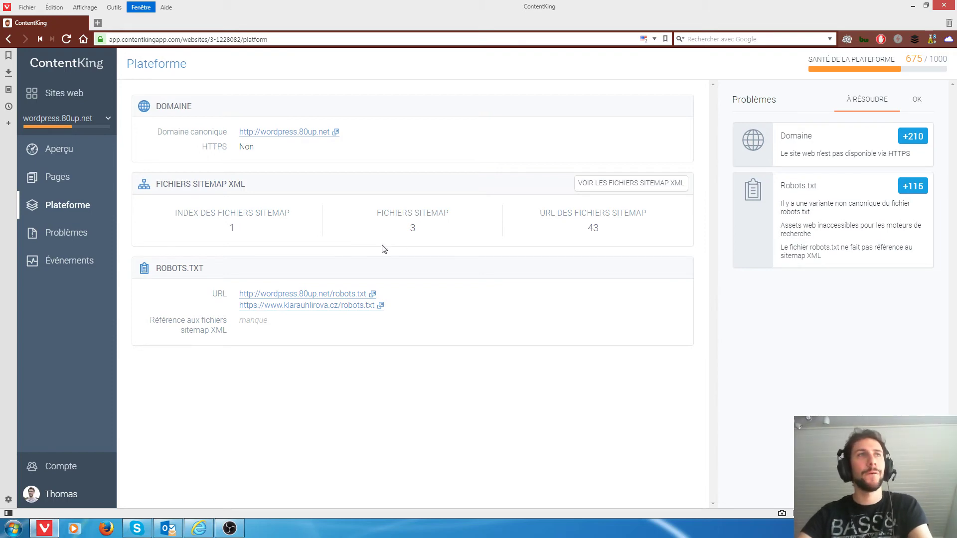
left_click(56, 180)
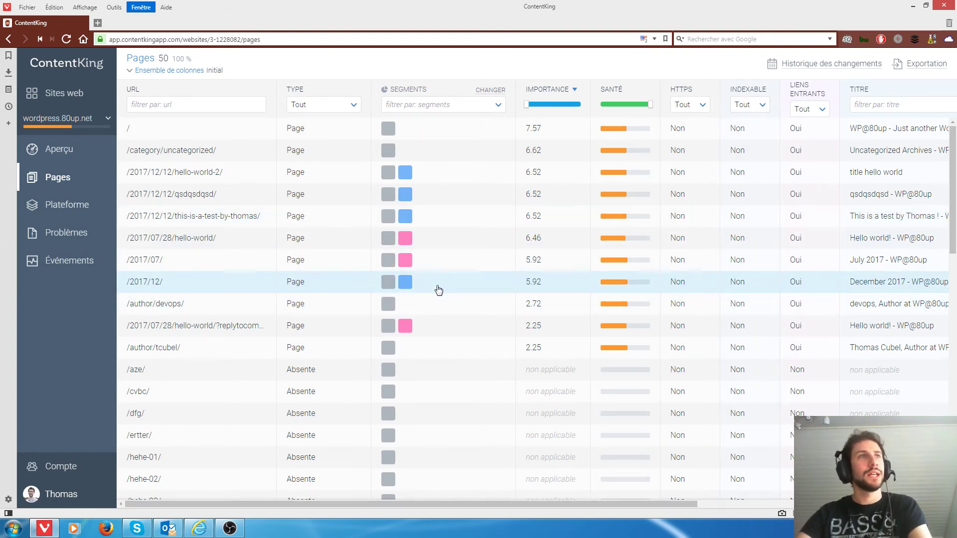
left_click(53, 261)
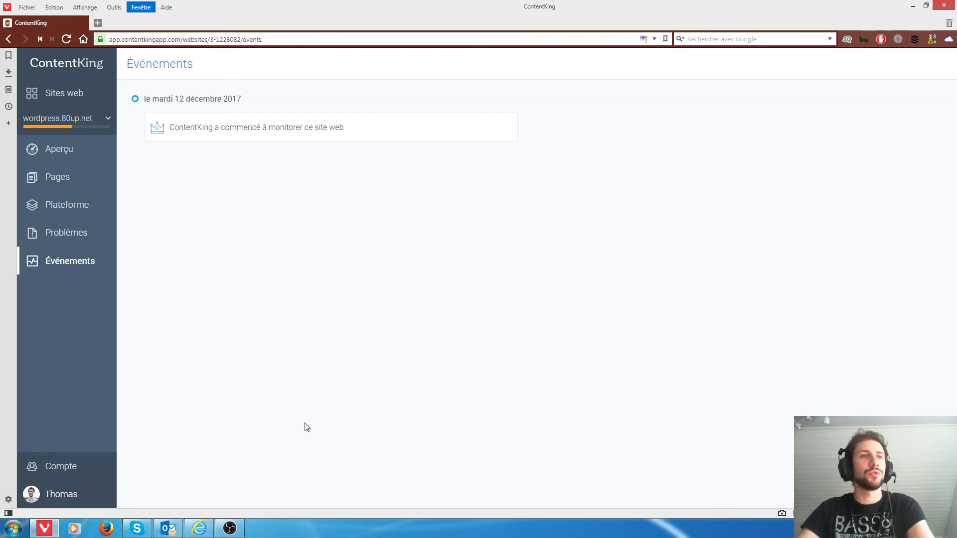
Switch to Internet Explorer and show the ContentKing broken-links alert e-mail in a maximized window.
mouse_move(199, 528)
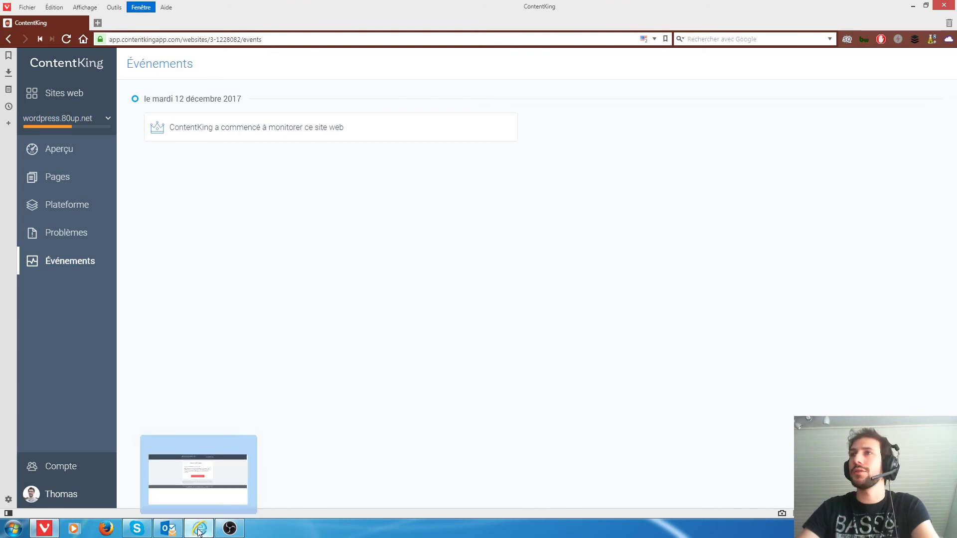
left_click(197, 486)
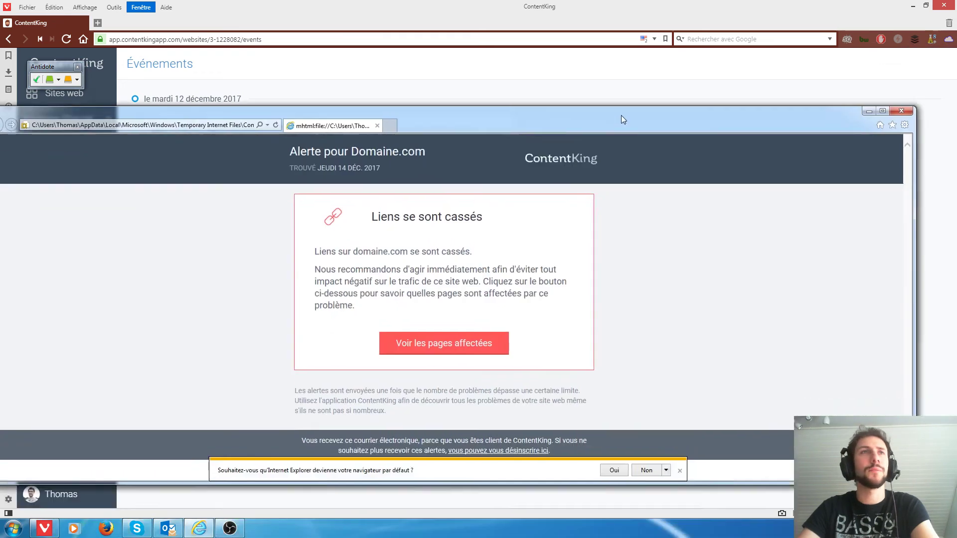
double_click(621, 116)
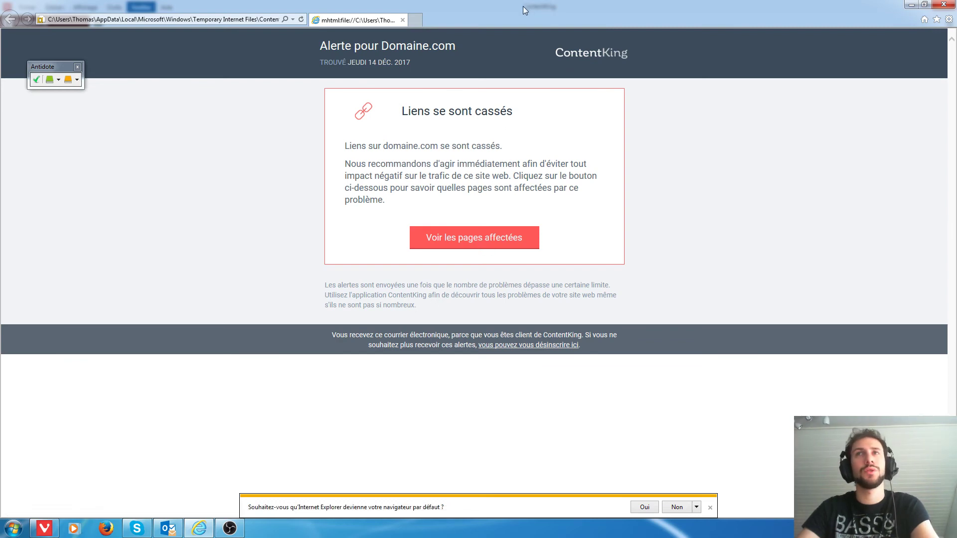
Minimize the alert e-mail window and keep the Windows colour scheme without showing the performance message again.
left_click(912, 4)
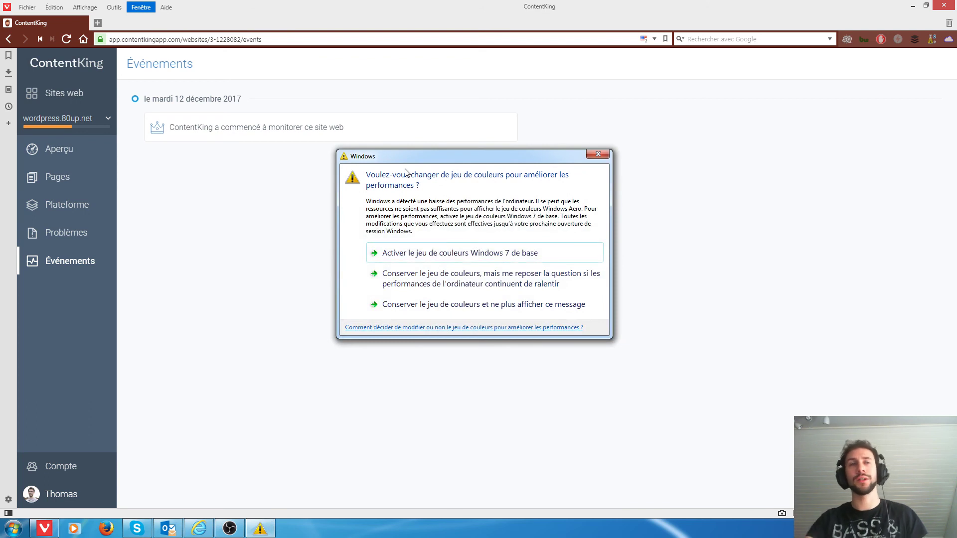
left_click(483, 309)
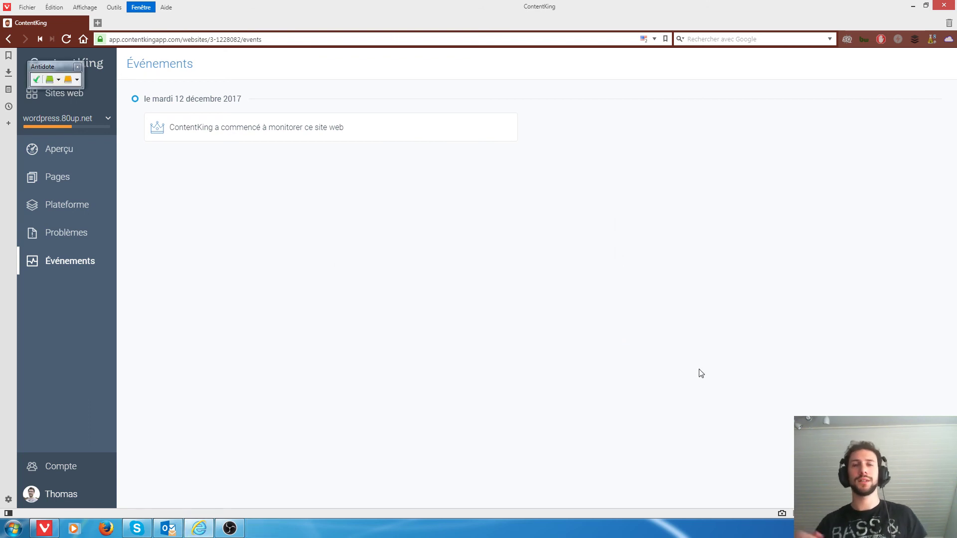